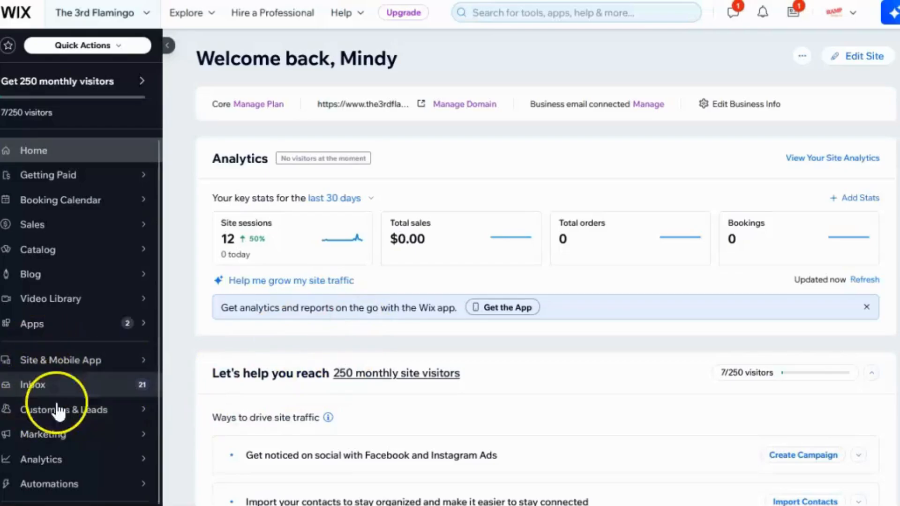
# Step: Create a new blog post and title it "Art is fun!"
pyautogui.moveTo(60, 275)
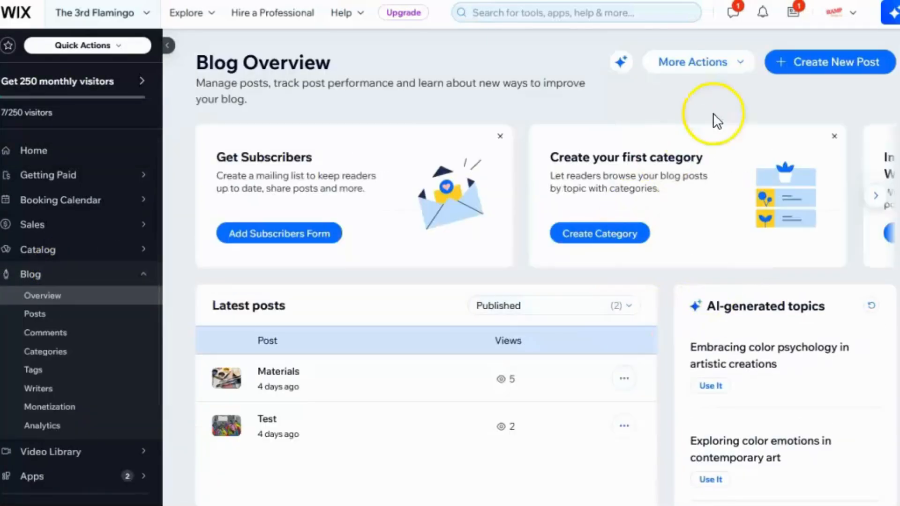
pyautogui.click(839, 65)
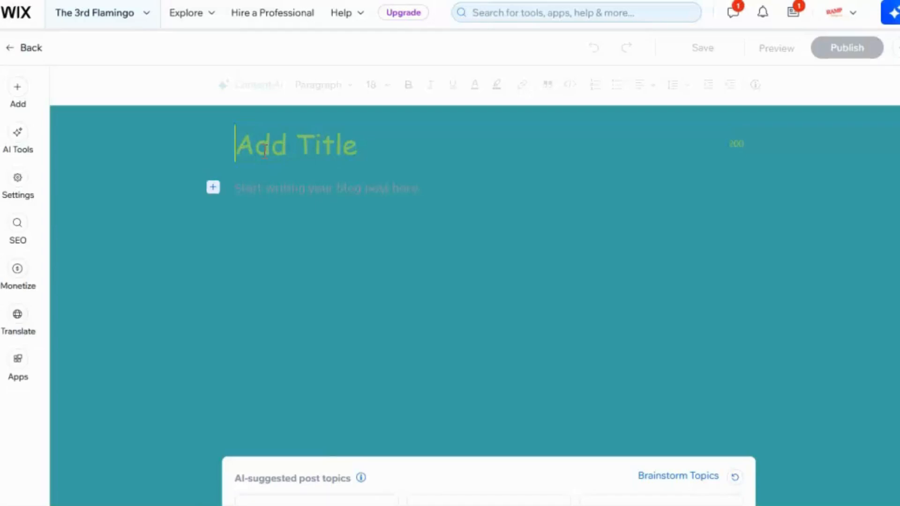
pyautogui.write('Art is fu')
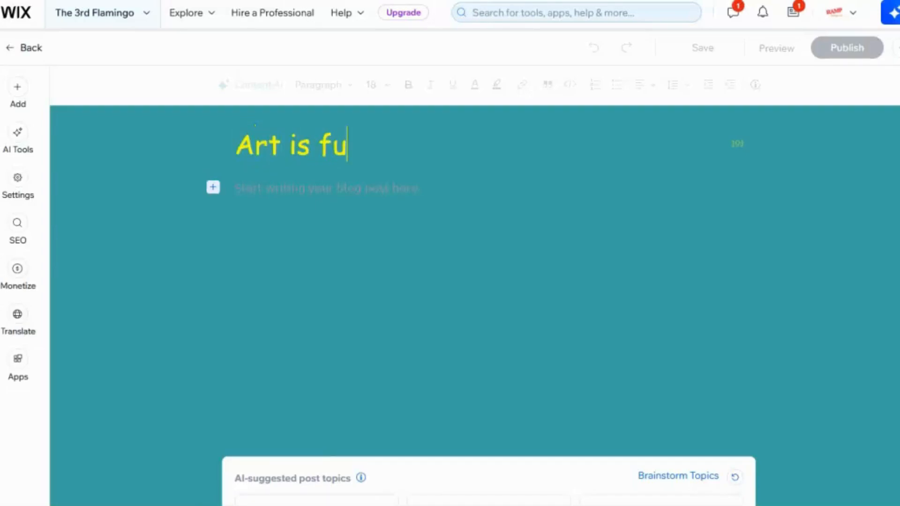
pyautogui.write('n!')
# Step: Fill the post body with "Hi there!" followed by two Lorem ipsum paragraphs, and leave a blank line below them
pyautogui.click(237, 188)
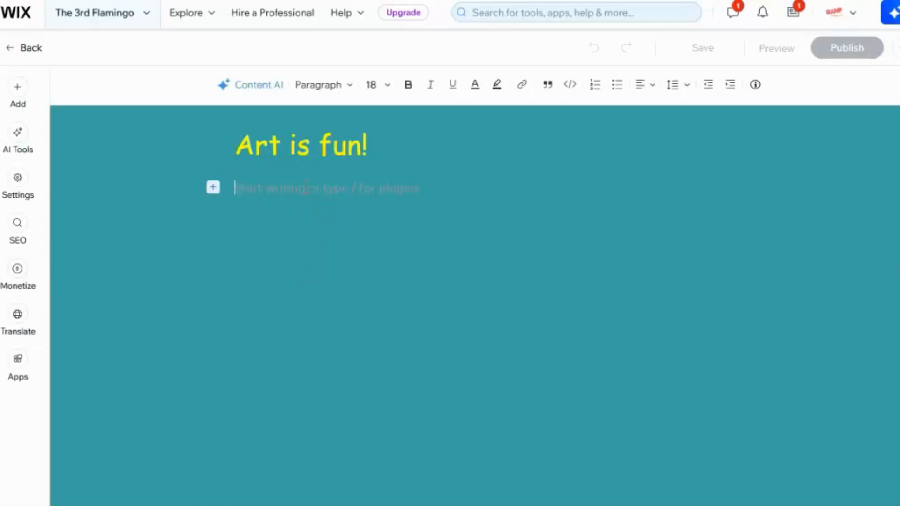
pyautogui.write('Hi there!')
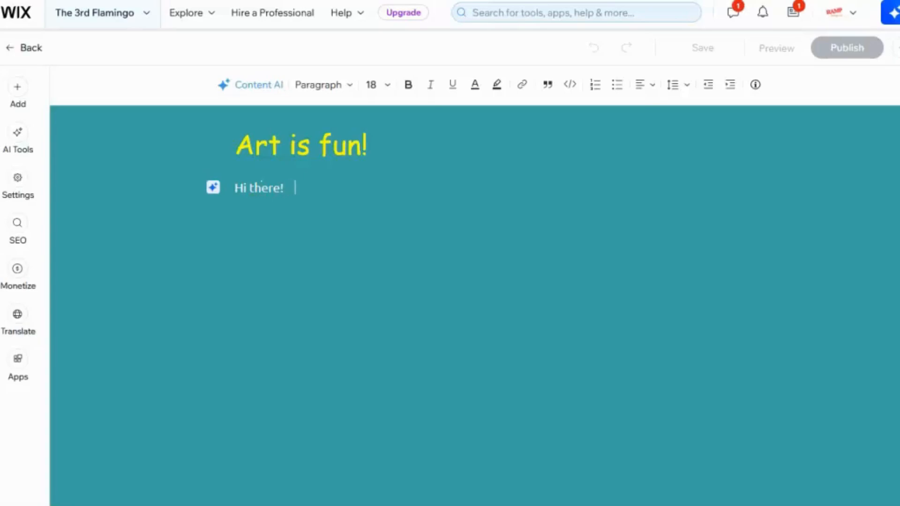
pyautogui.write('Lorem ipsum dolor sit amet consectetur adipiscing elit. Quisque faucibus ex sapien vitae pellentesque sem placerat. In id cursus mi pretium tellus duis convallis. Tempus leo eu aenean sed diam urna tempor. Pulvinar vivamus fringilla lacus nec metus bibendum egestas. Iaculis massa nisl malesuada lacinia integer nunc posuere. Ut hendrerit semper vel class aptent taciti sociosqu. Ad litora torquent per conubia nostra inceptos himenaeos. Lorem ipsum dolor sit amet consectetur adipiscing elit. Quisque faucibus ex sapien vitae pellentesque sem placerat. In id cursus mi pretium tellus duis convallis. Tempus leo eu aenean sed diam urna tempor. Pulvinar vivamus fringilla lacus nec metus bibendum egestas. Iaculis massa nisl malesuada lacinia integer nunc posuere. Ut hendrerit semper vel class aptent taciti sociosqu. Ad litora torquent per conubia nostra inceptos himenaeos.')
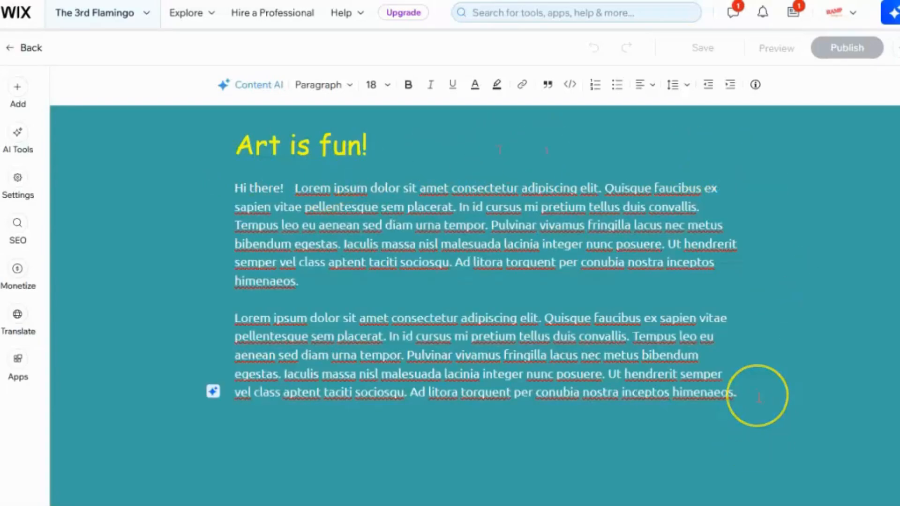
pyautogui.press('Return')
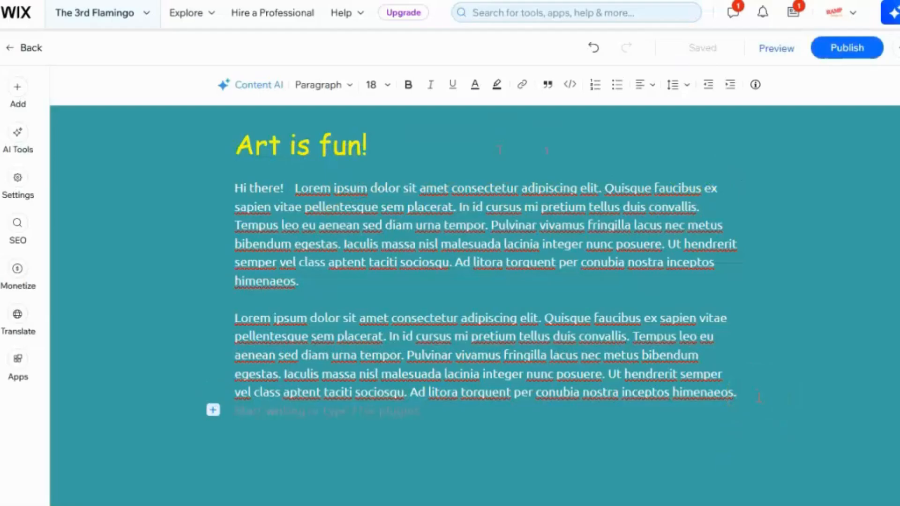
pyautogui.press('Return')
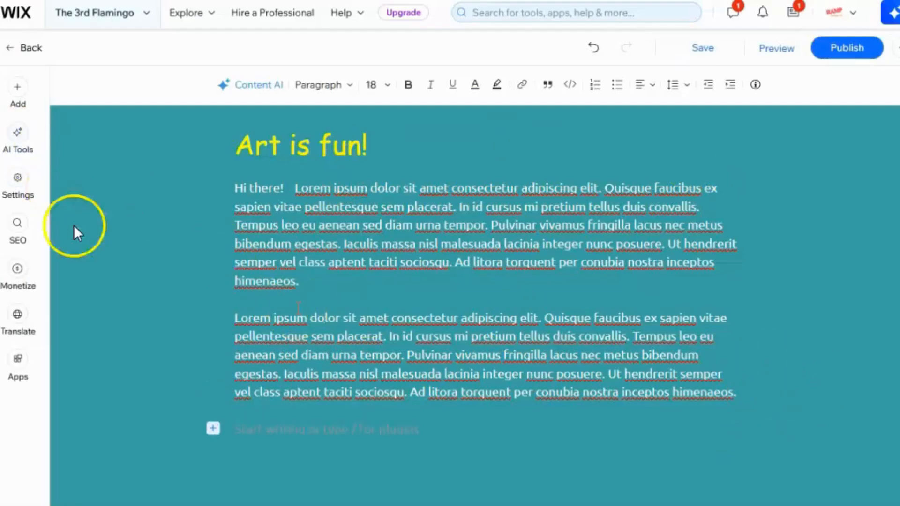
# Step: Insert a gallery below the second paragraph containing the site file pexels-steve-1047540.jpg
pyautogui.scroll(-2, 482, 331)
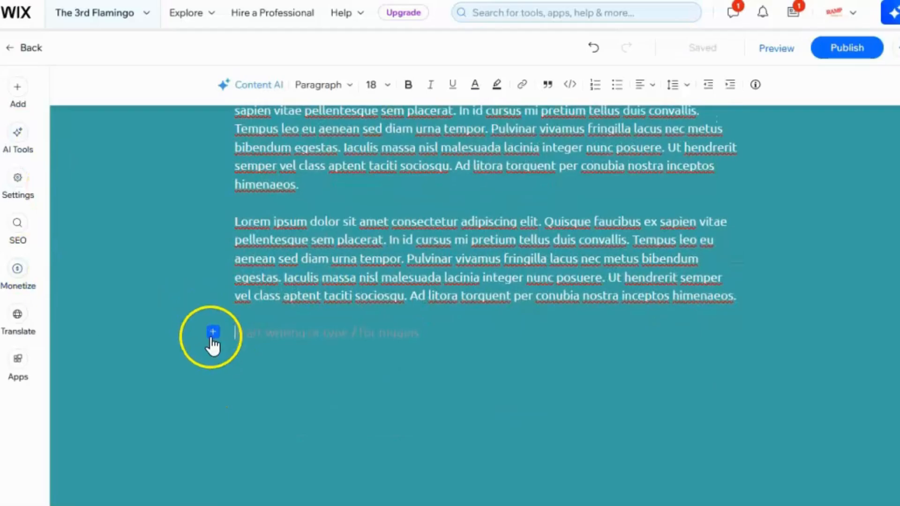
pyautogui.click(213, 333)
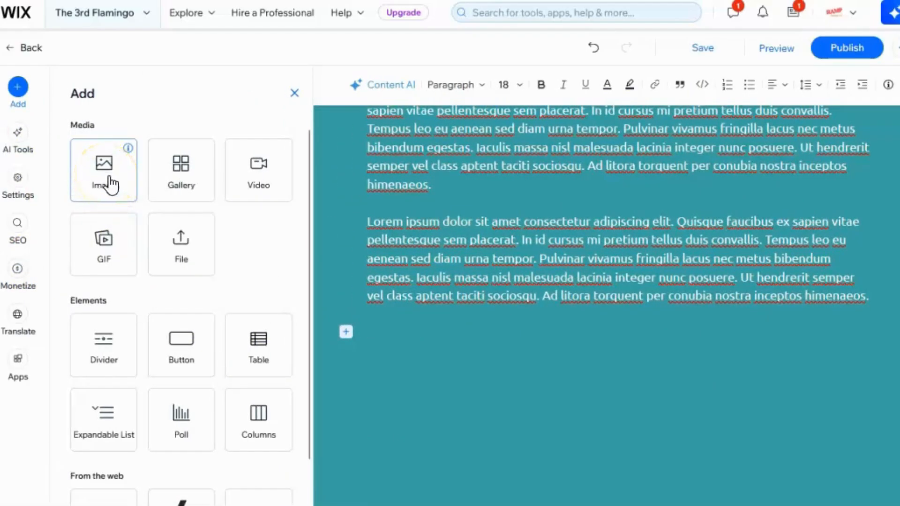
pyautogui.click(185, 180)
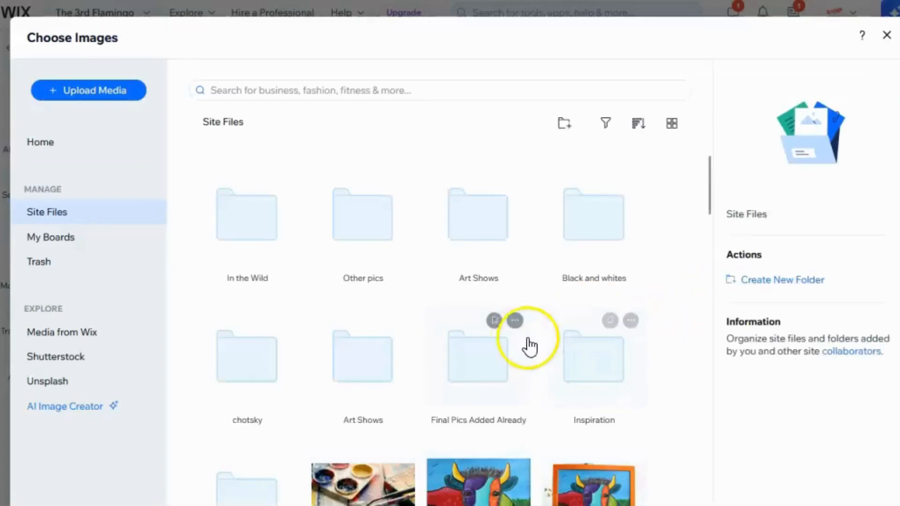
pyautogui.scroll(-3, 539, 345)
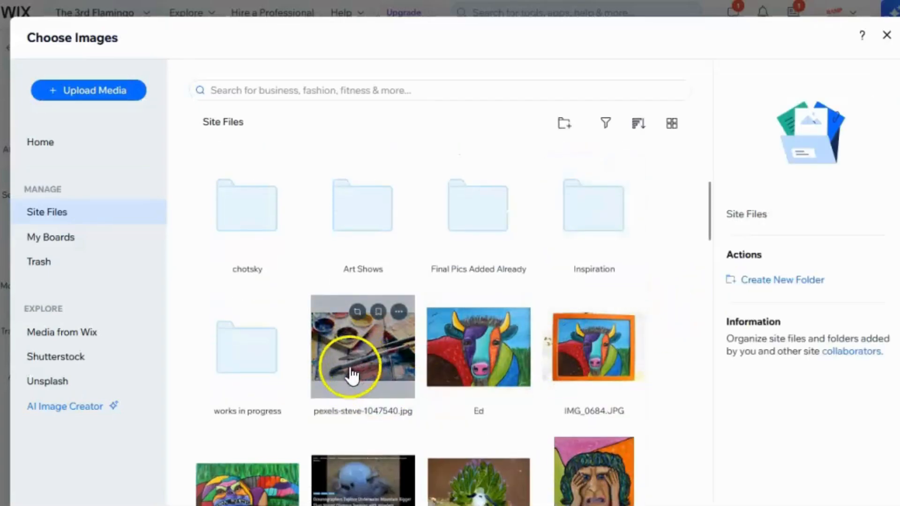
pyautogui.click(368, 358)
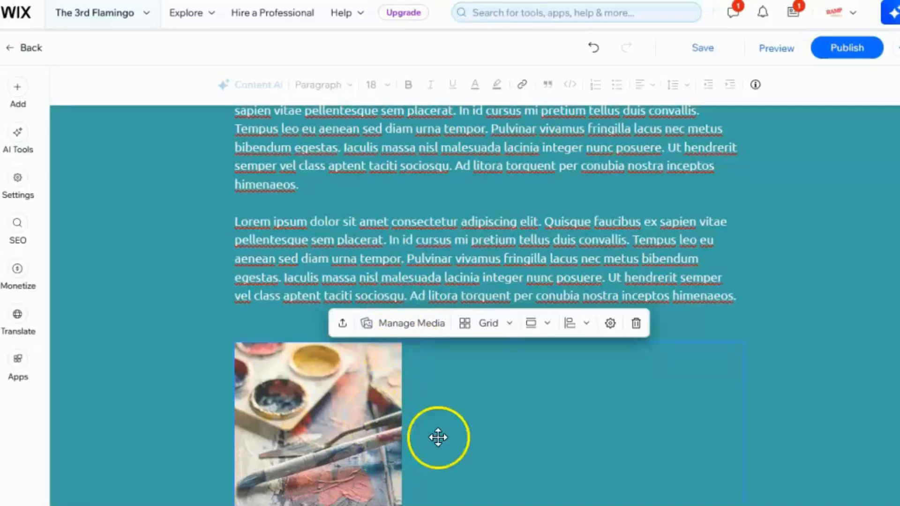
# Step: Set the gallery's size to Extended and its layout to Masonry
pyautogui.scroll(-2, 438, 438)
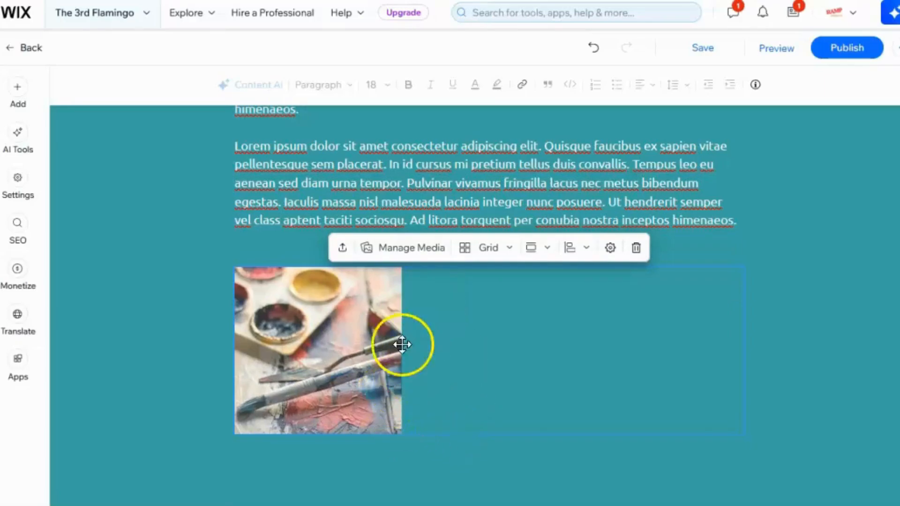
pyautogui.click(539, 249)
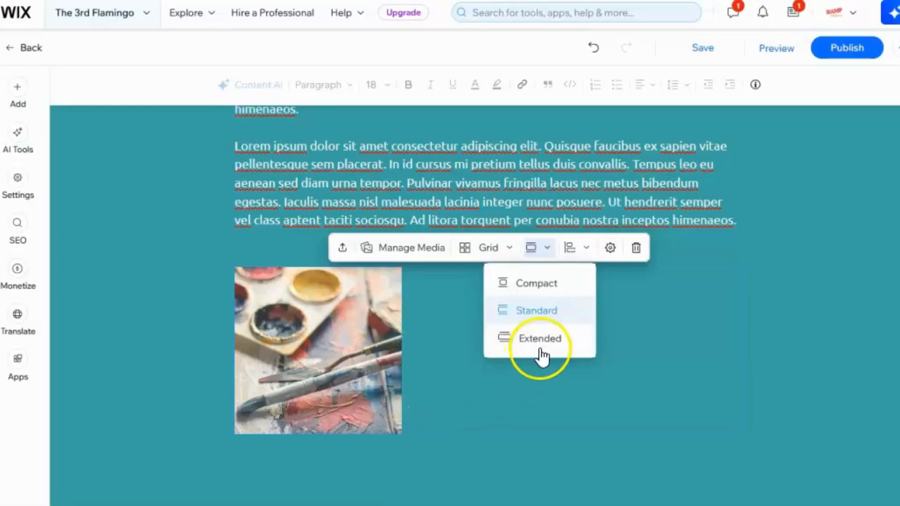
pyautogui.click(539, 347)
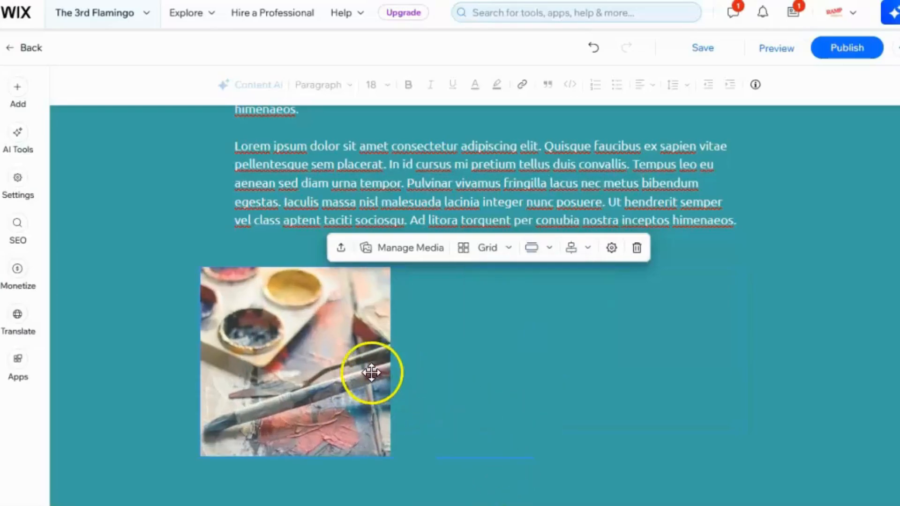
pyautogui.scroll(-2, 531, 384)
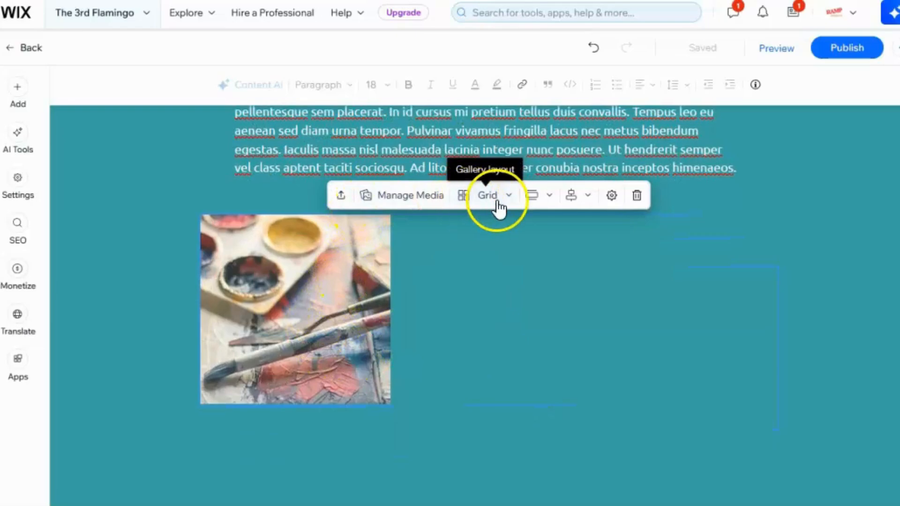
pyautogui.click(484, 200)
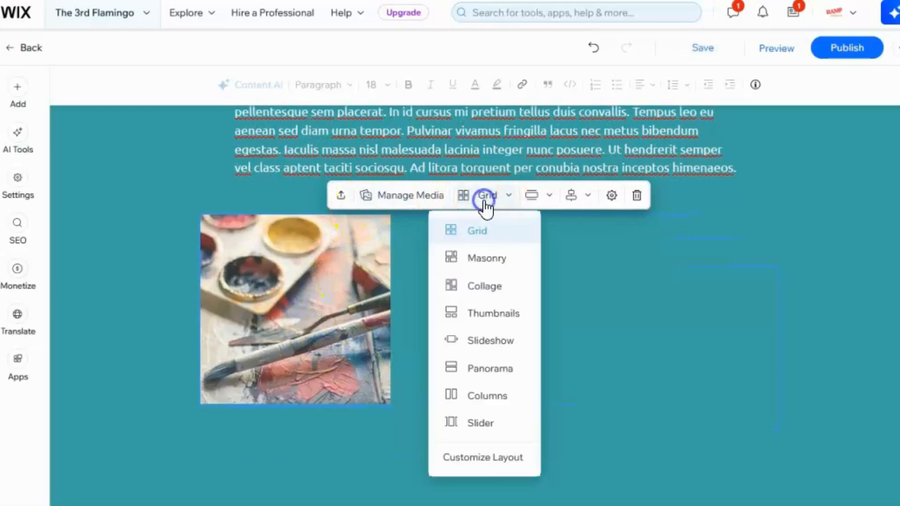
pyautogui.click(478, 259)
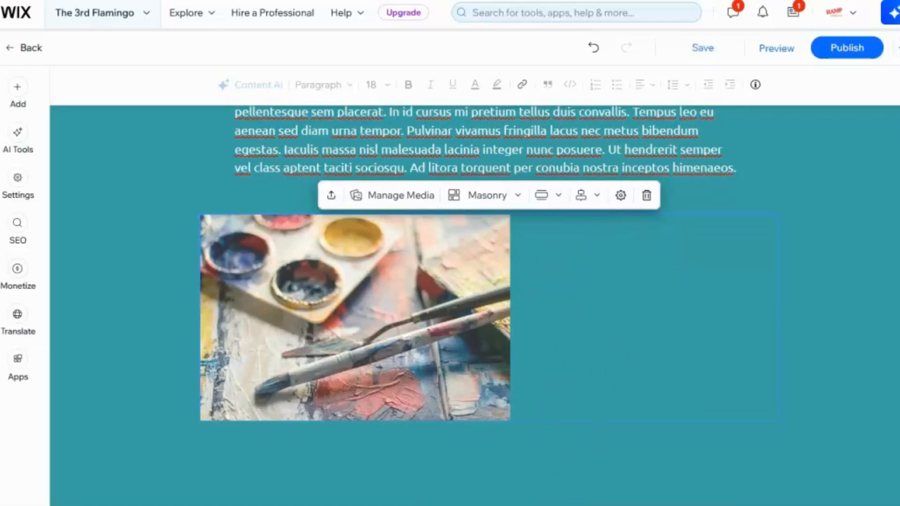
# Step: Add a line of text reading "Link" directly below the paint palette gallery
pyautogui.scroll(3, 598, 267)
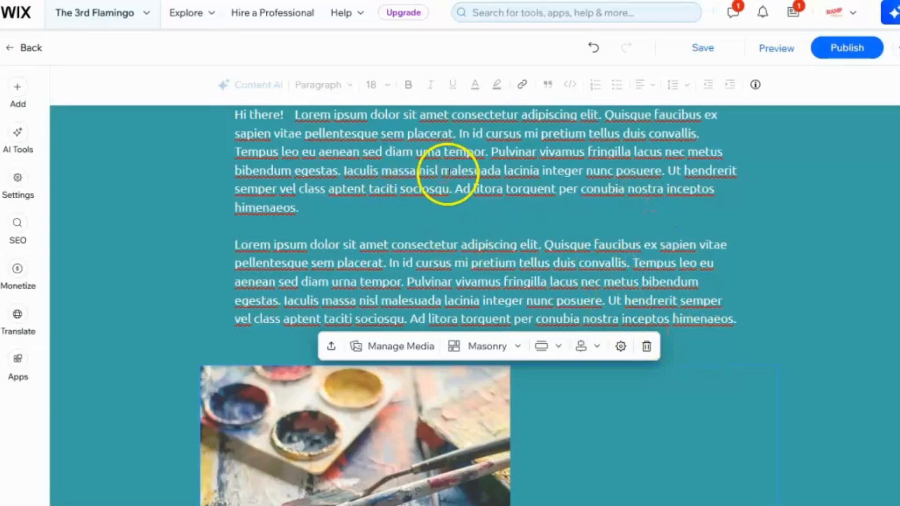
pyautogui.scroll(2, 446, 180)
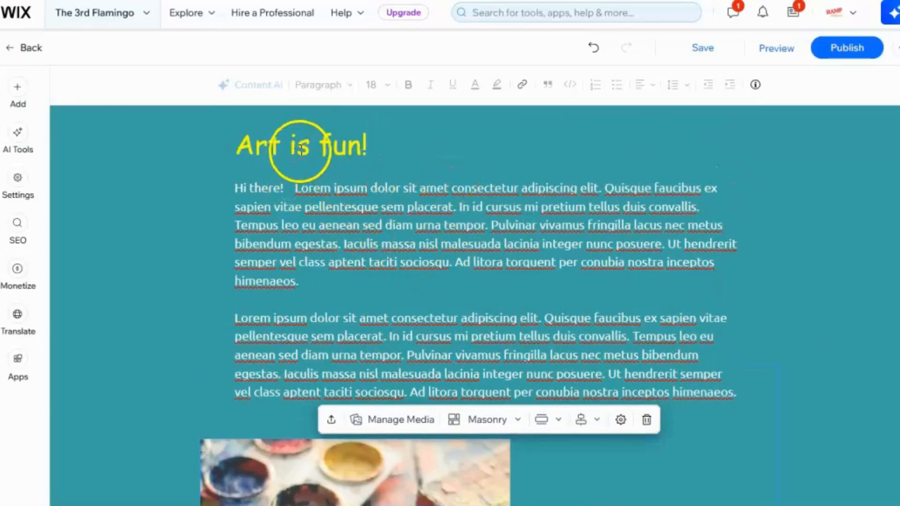
pyautogui.scroll(-3, 341, 156)
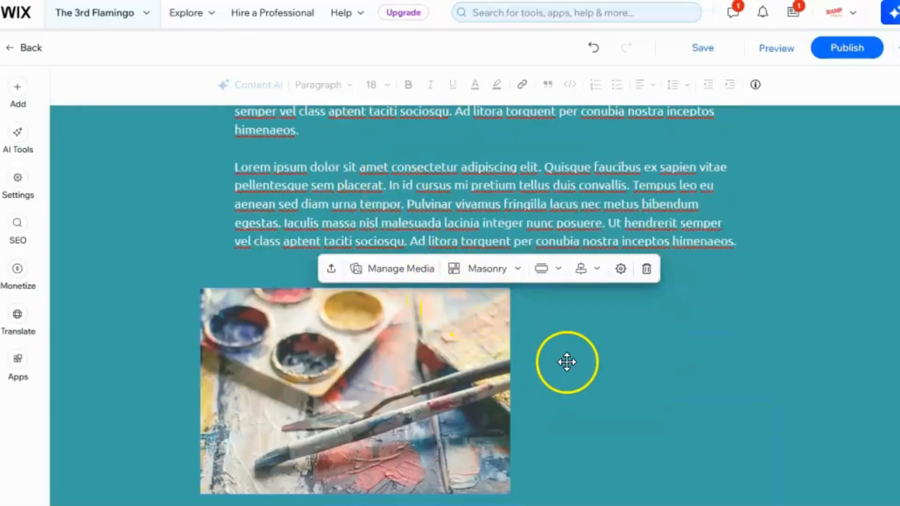
pyautogui.scroll(-2, 563, 362)
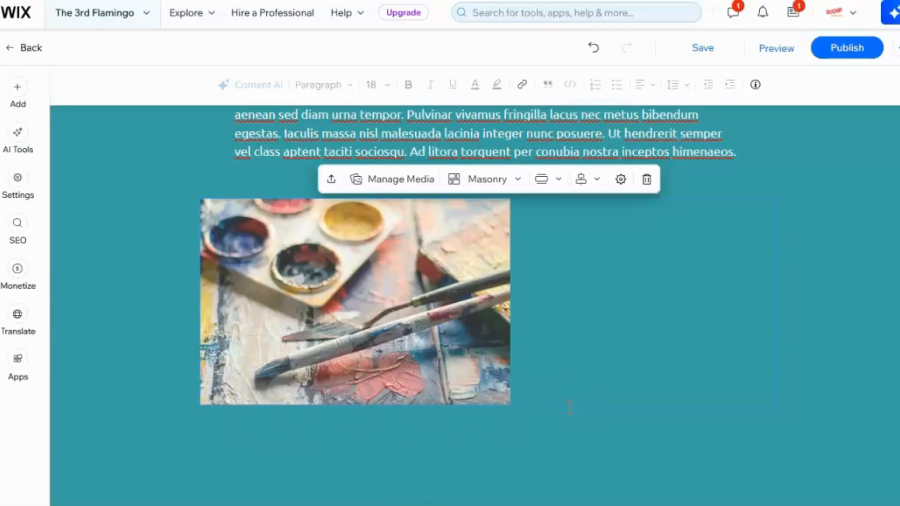
pyautogui.click(529, 406)
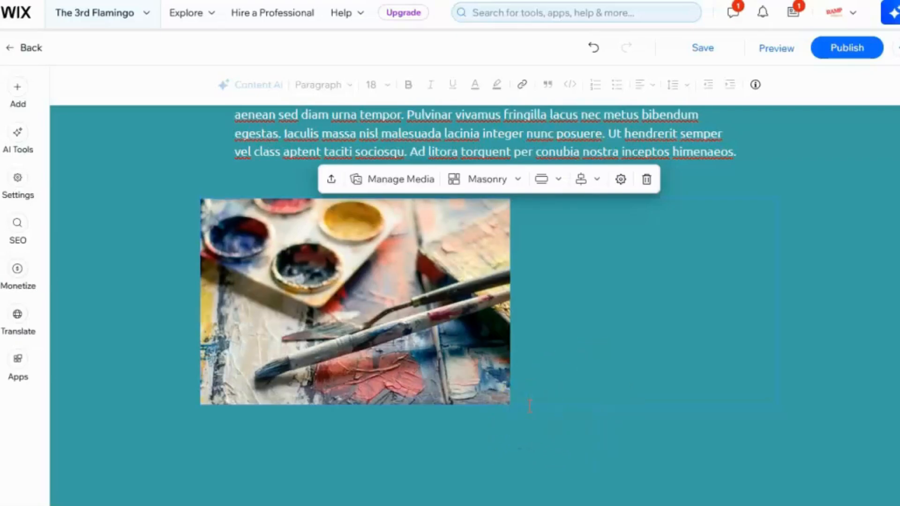
pyautogui.click(529, 405)
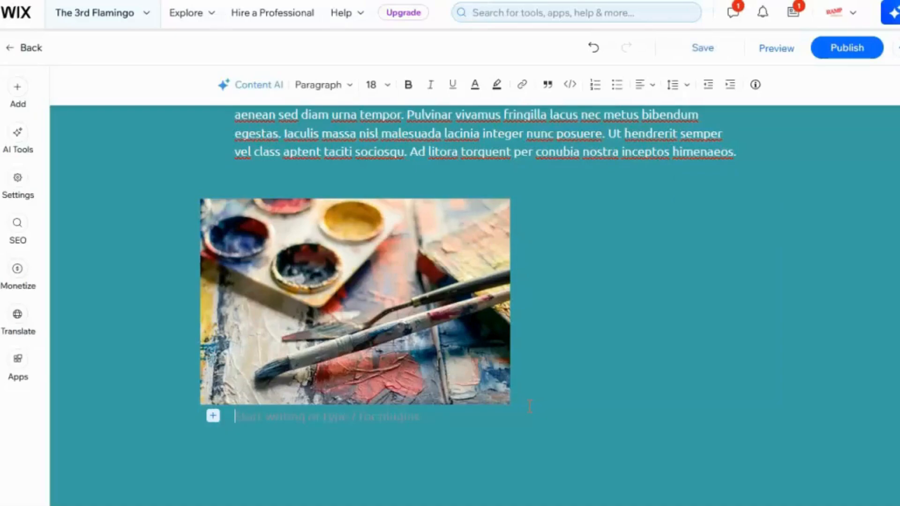
pyautogui.write('Link')
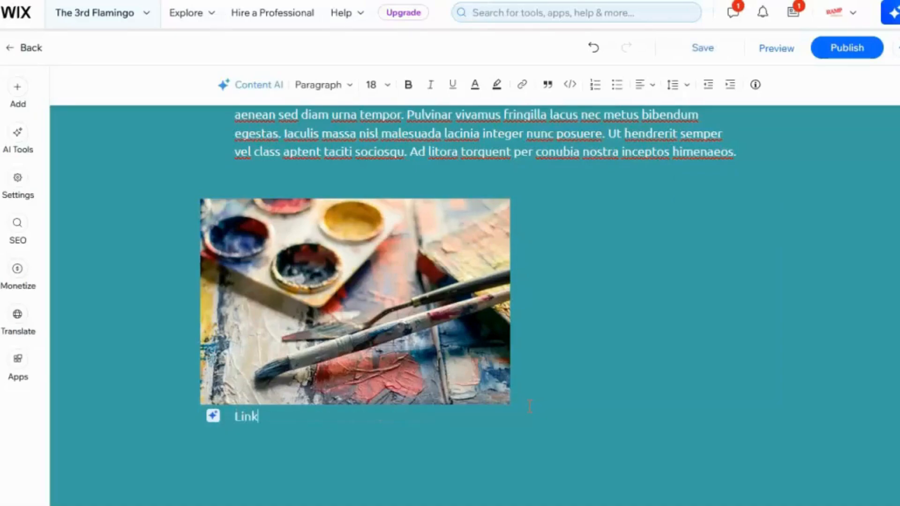
pyautogui.moveTo(257, 417); pyautogui.dragTo(236, 419)
pyautogui.rightClick(236, 419)
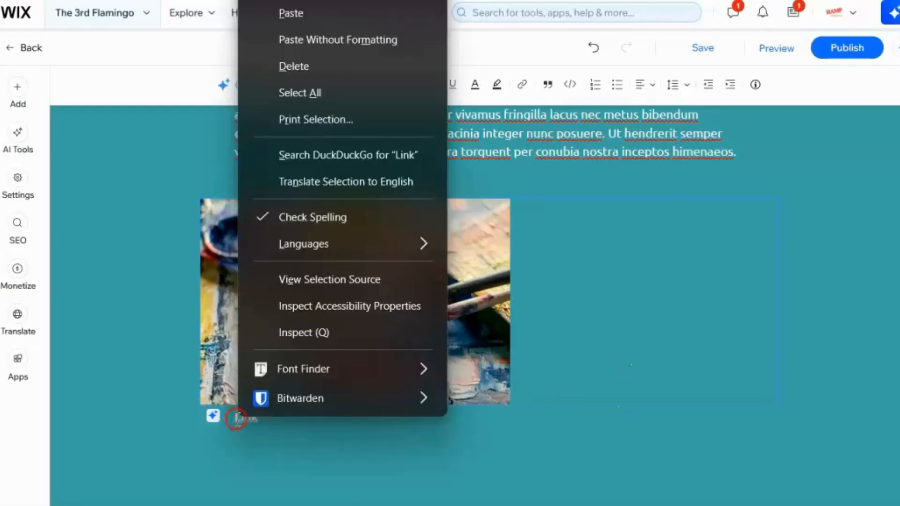
pyautogui.press('Escape')
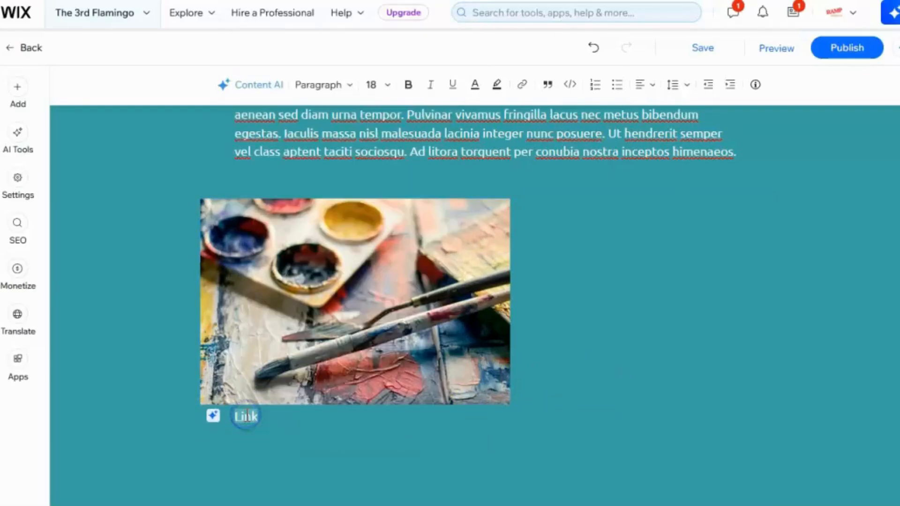
# Step: Add the text "Link is here" below the "Link" line, separated from it by an empty line
pyautogui.click(235, 463)
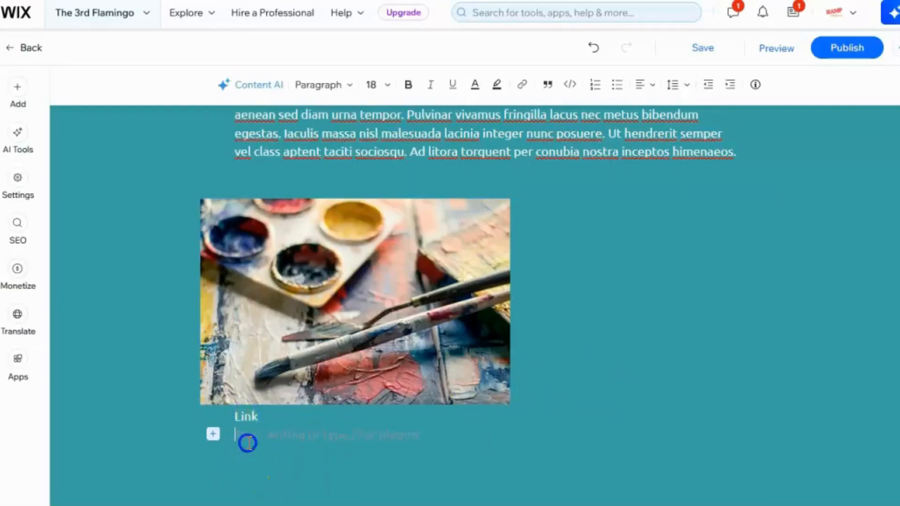
pyautogui.press('Return')
pyautogui.write('Lin')
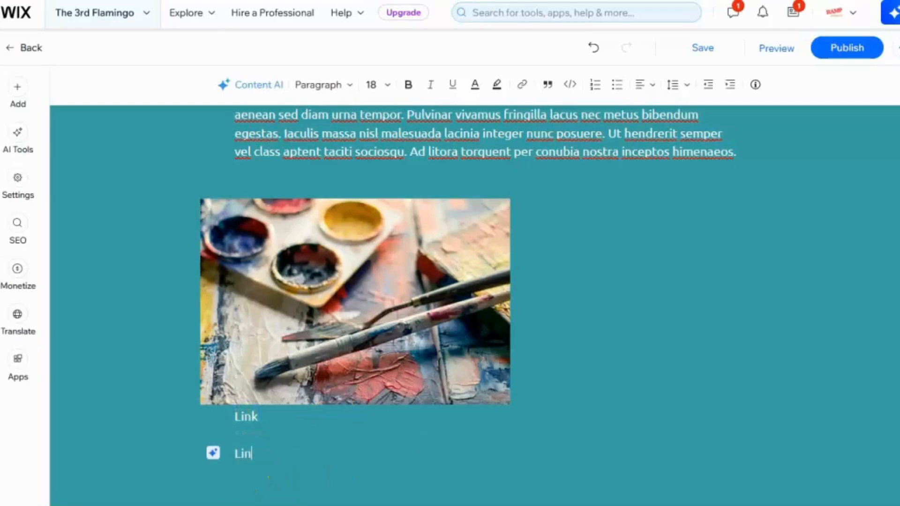
pyautogui.write('k is here')
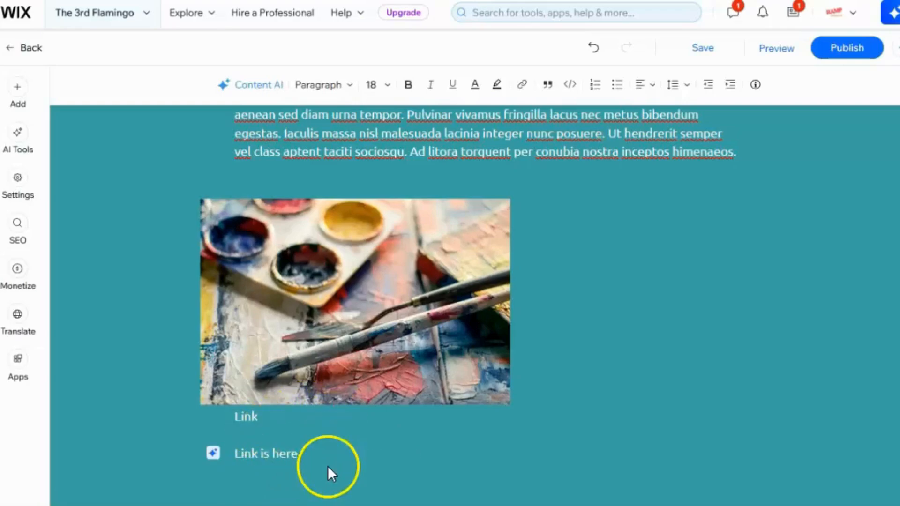
pyautogui.moveTo(315, 450); pyautogui.dragTo(231, 461)
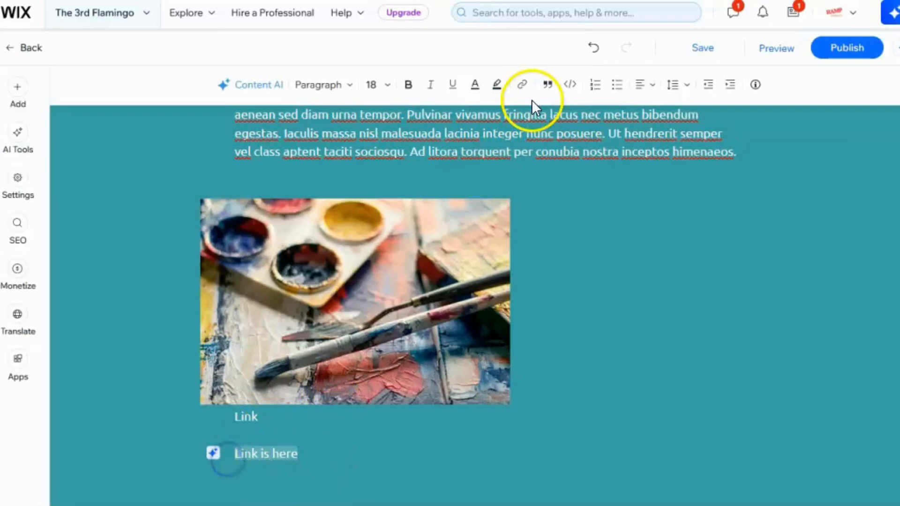
pyautogui.click(523, 87)
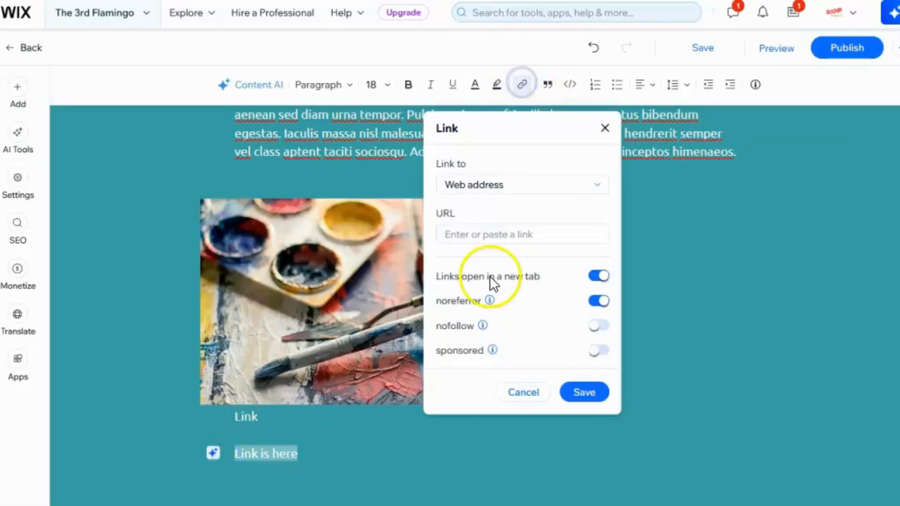
pyautogui.click(459, 236)
pyautogui.write('w')
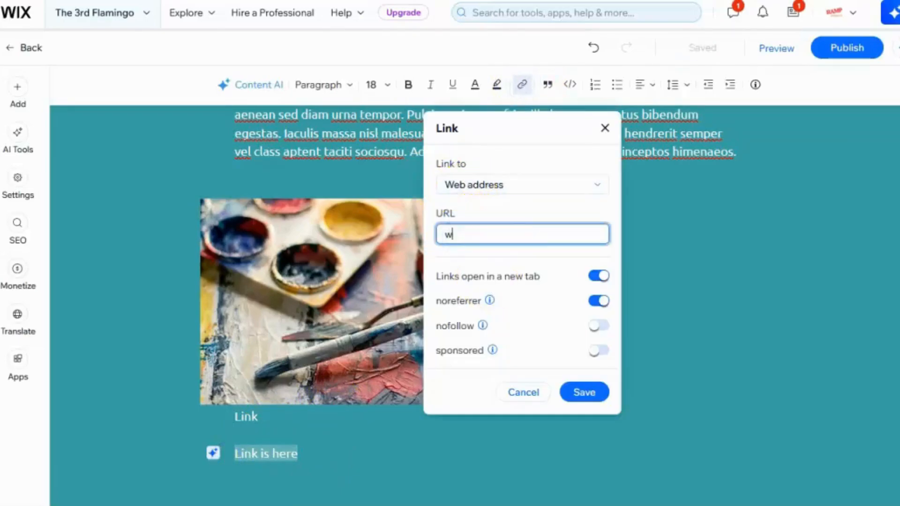
pyautogui.write('ww.google.com')
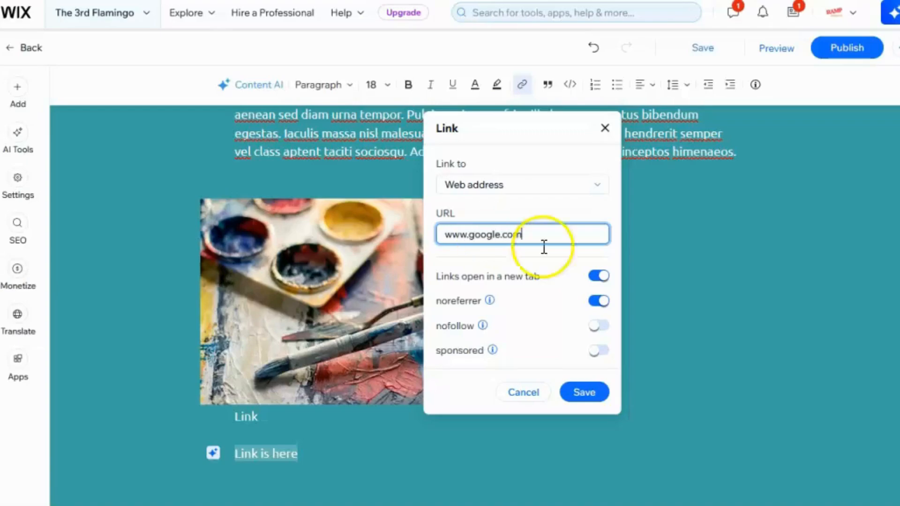
pyautogui.click(585, 393)
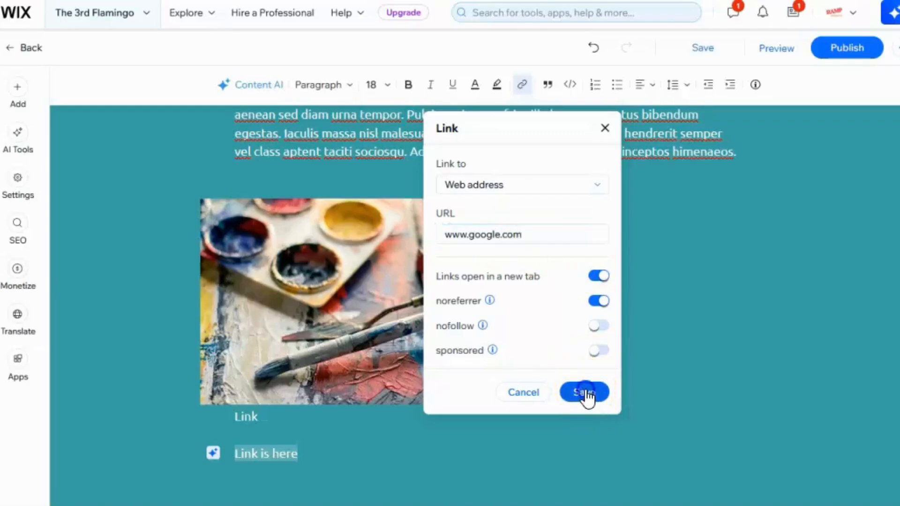
pyautogui.click(258, 461)
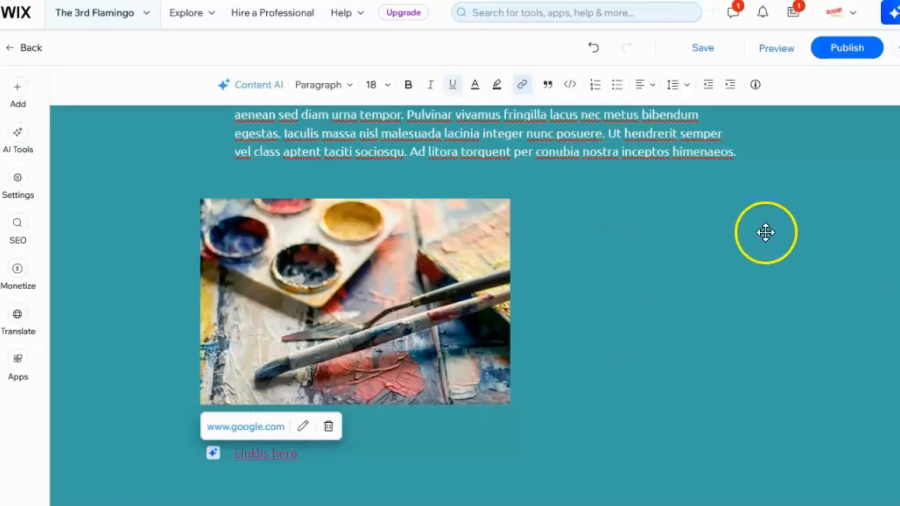
pyautogui.scroll(-1, 765, 232)
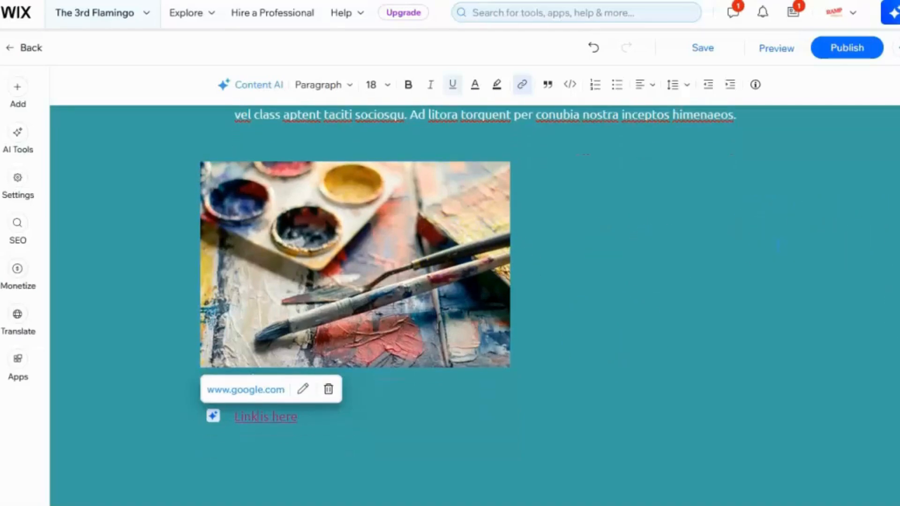
# Step: Review the post's general settings, including the featured image picker, publish date, writer choices and excerpt
pyautogui.click(19, 190)
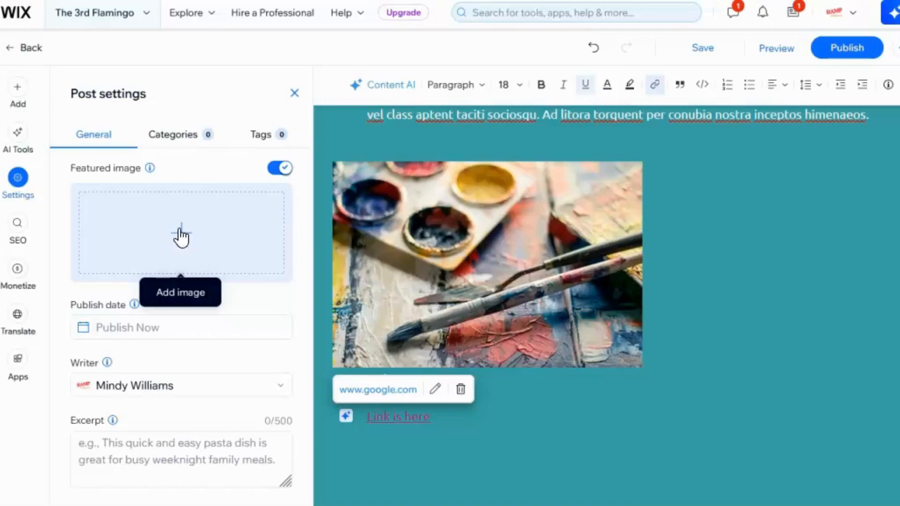
pyautogui.click(182, 244)
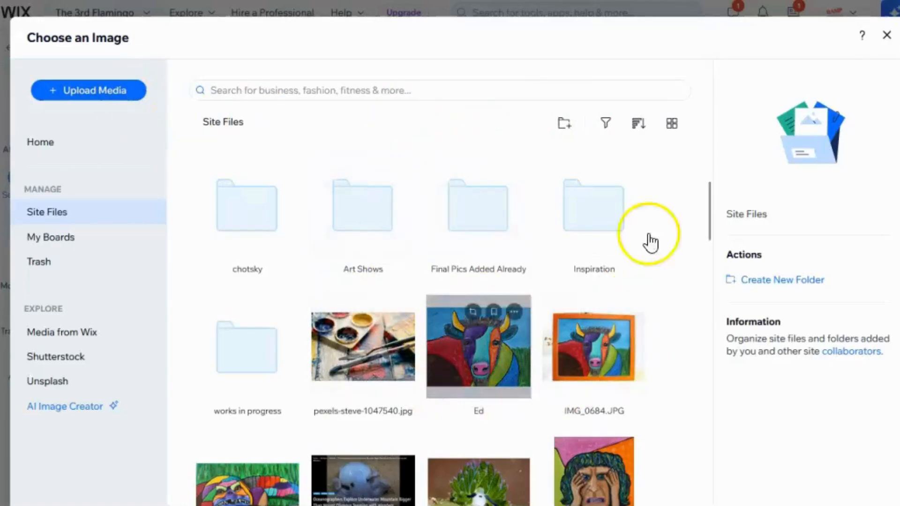
pyautogui.click(886, 35)
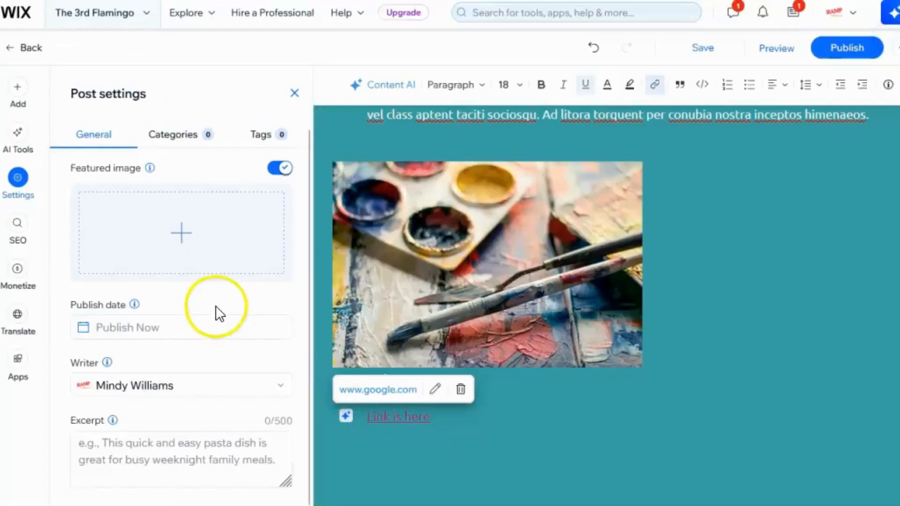
pyautogui.scroll(-1, 199, 321)
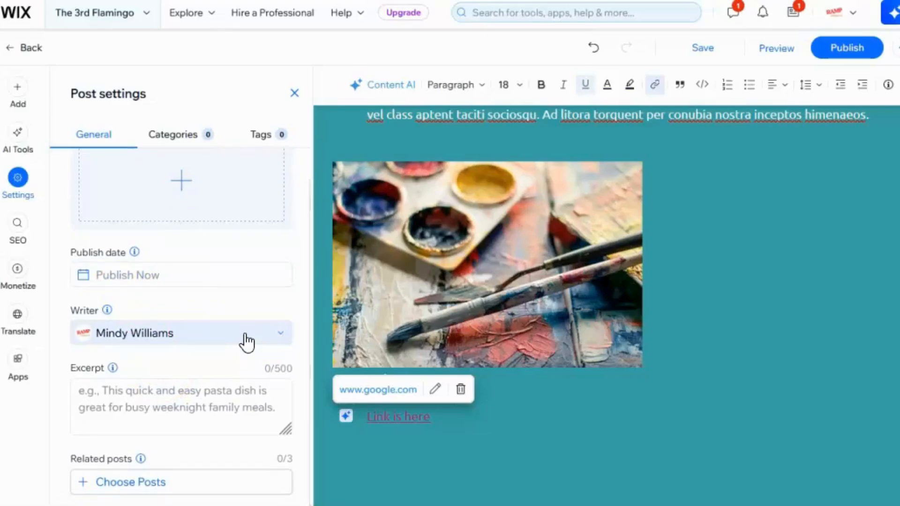
pyautogui.click(247, 342)
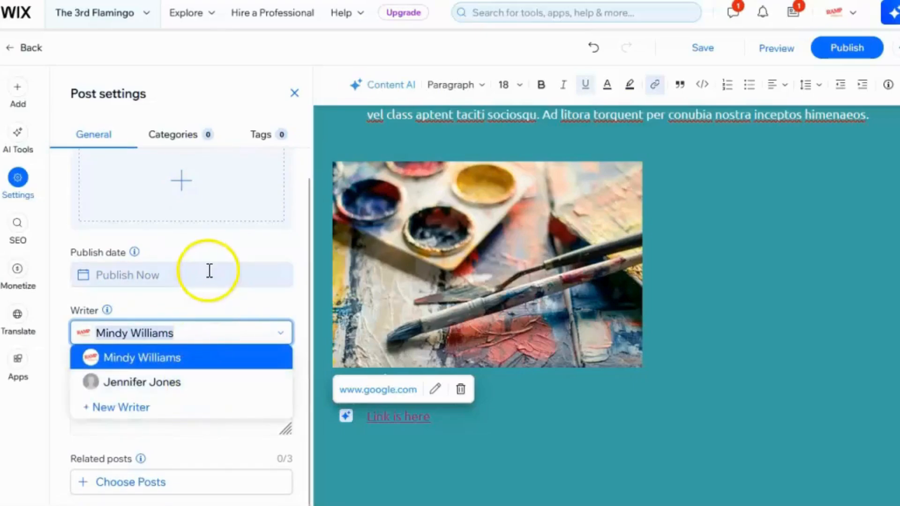
pyautogui.click(218, 296)
pyautogui.click(107, 399)
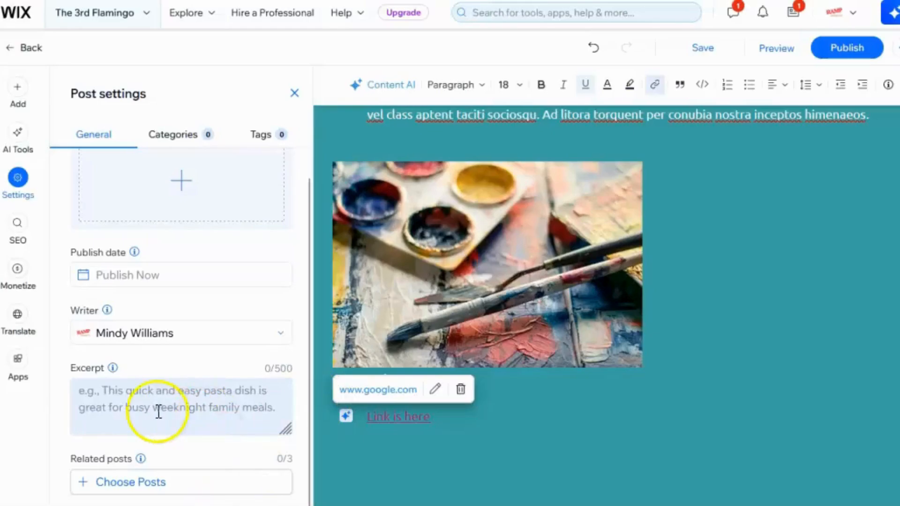
# Step: Review the categories that can be assigned to the post and the list of existing tags
pyautogui.click(174, 137)
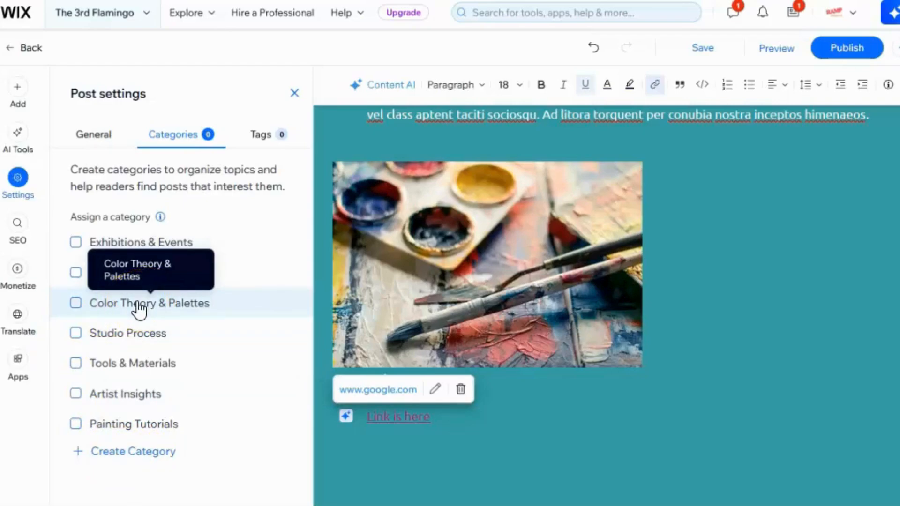
pyautogui.click(261, 140)
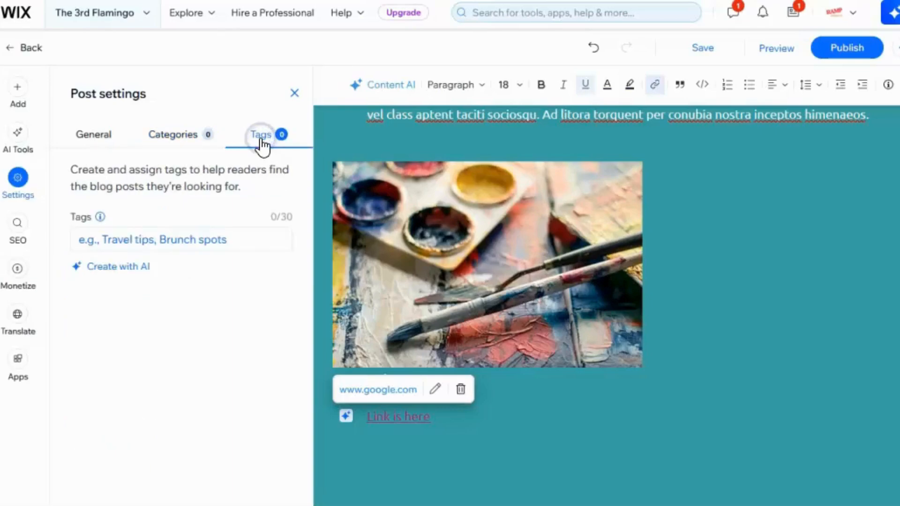
pyautogui.click(174, 247)
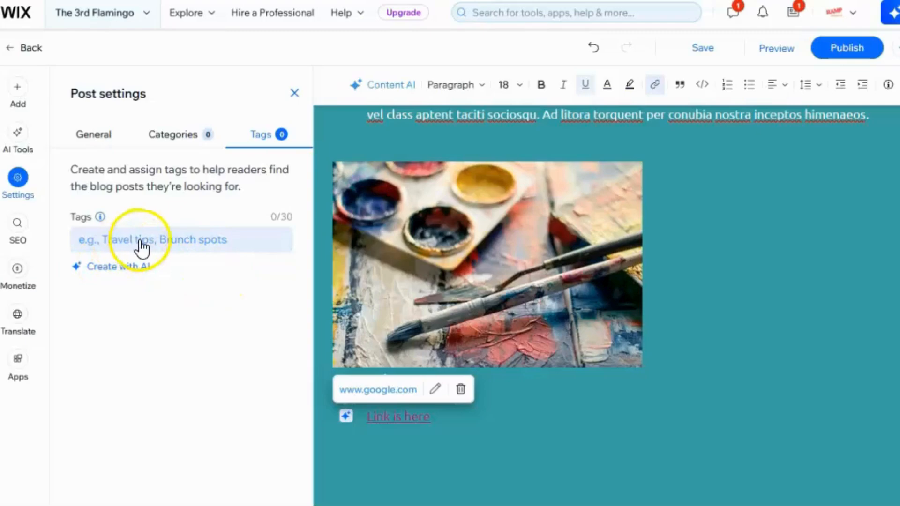
pyautogui.click(159, 237)
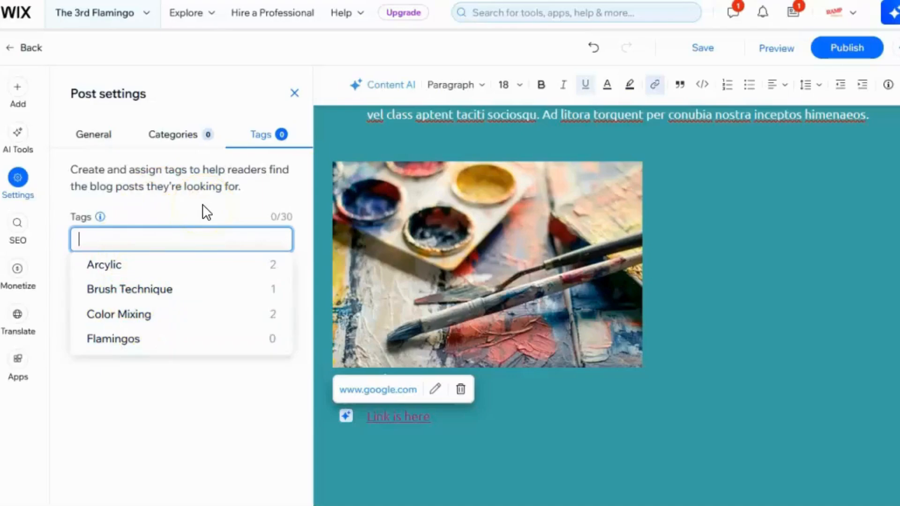
# Step: Review the SEO Assistant's focus keyword field and its optimization tasks for the post
pyautogui.click(17, 229)
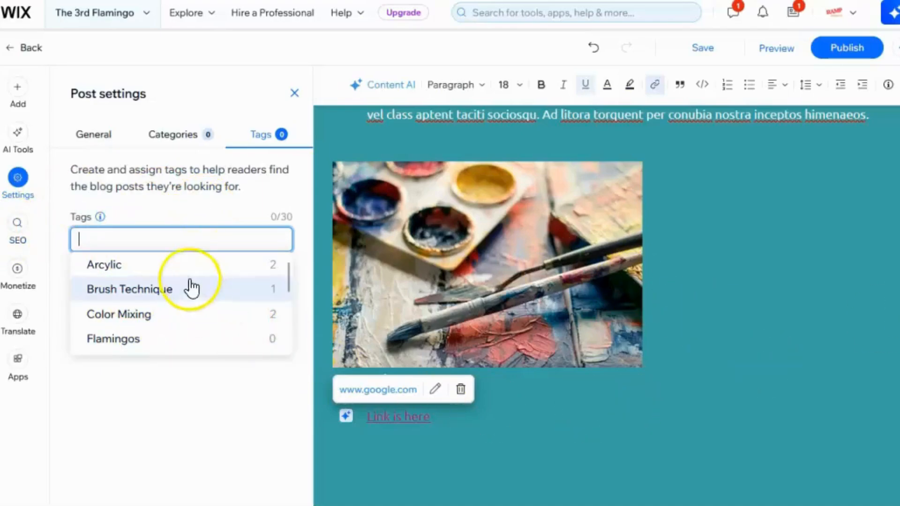
pyautogui.click(16, 232)
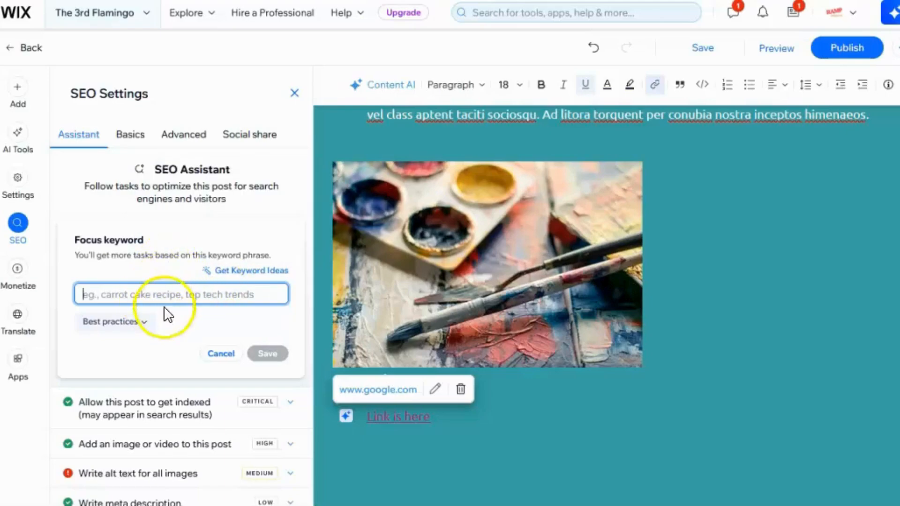
pyautogui.scroll(-2, 158, 353)
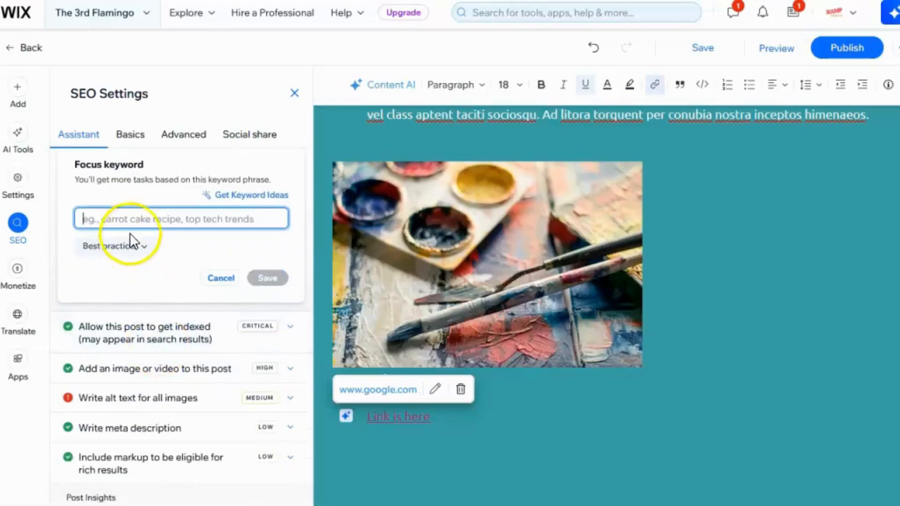
pyautogui.scroll(2, 703, 262)
pyautogui.scroll(4, 703, 261)
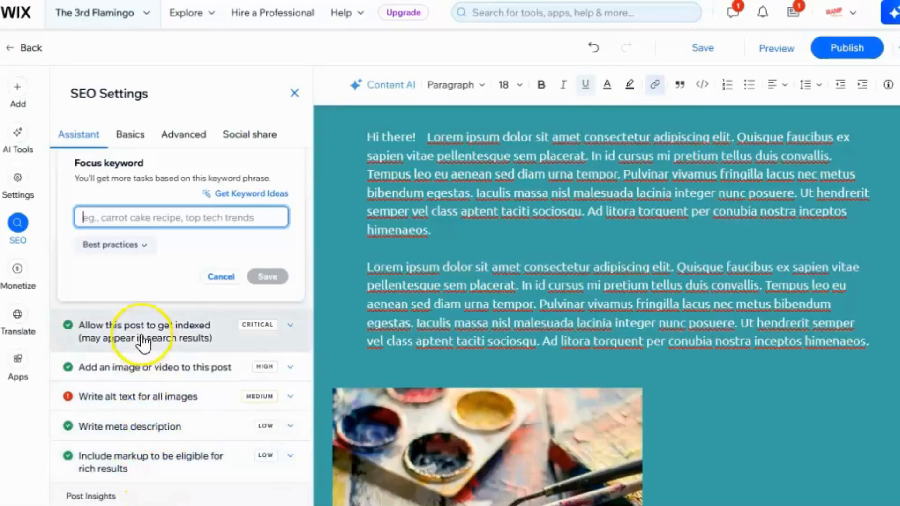
# Step: Return to the general post settings, save the post and open its preview
pyautogui.click(19, 179)
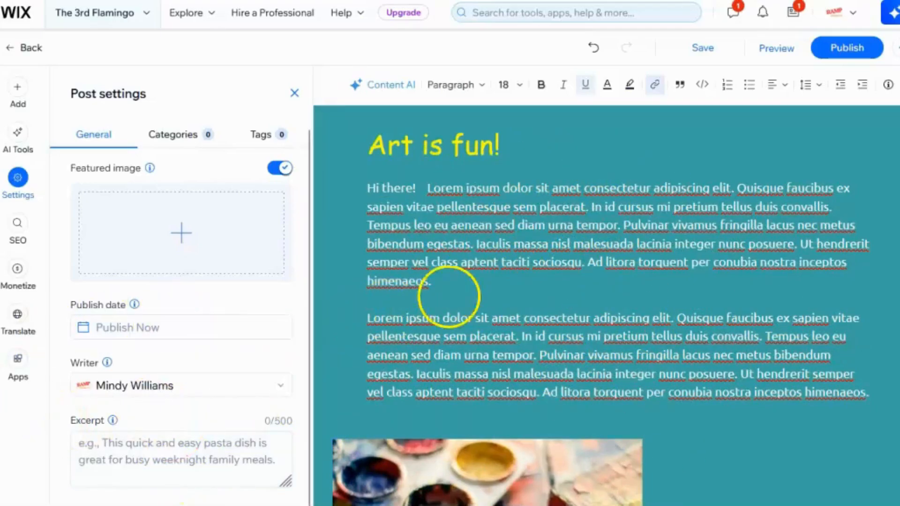
pyautogui.click(602, 182)
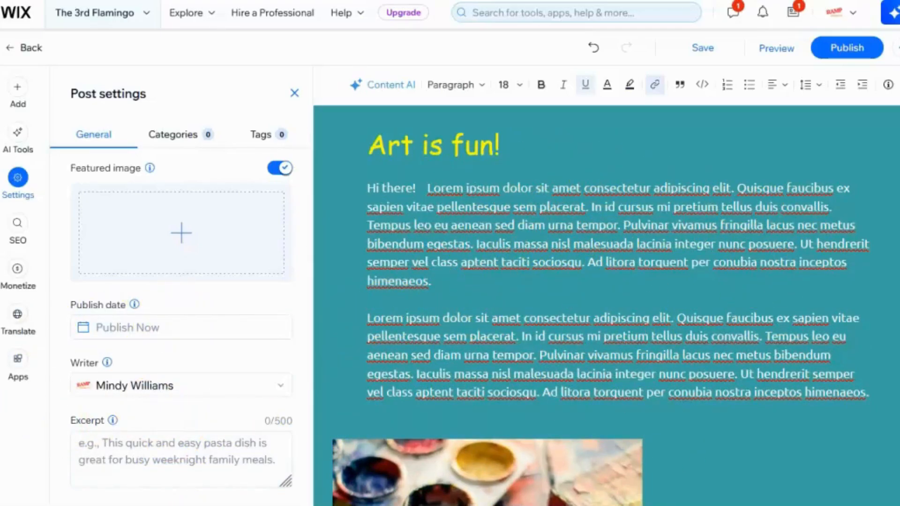
pyautogui.click(691, 46)
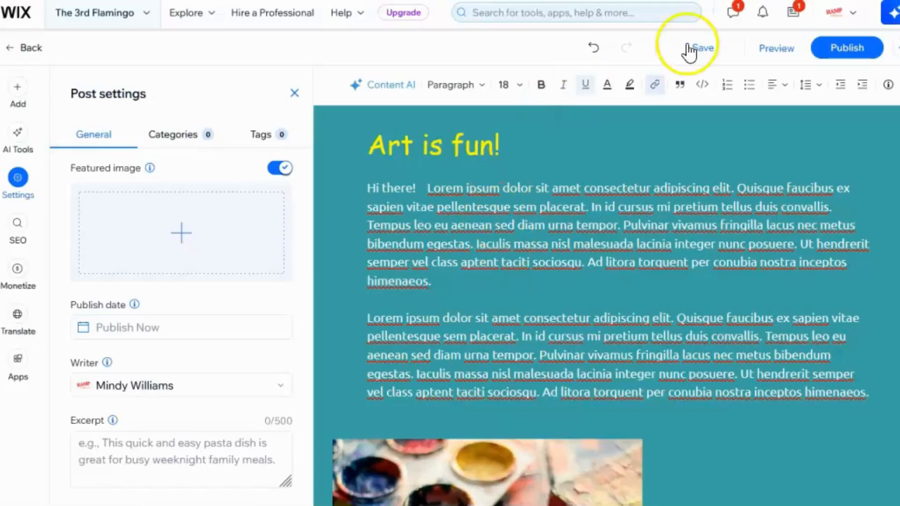
pyautogui.click(792, 59)
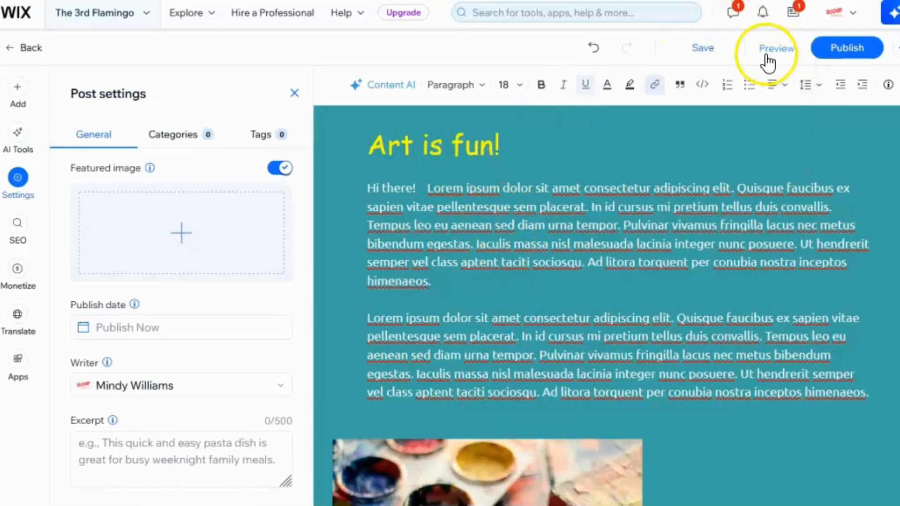
pyautogui.click(708, 51)
pyautogui.click(778, 59)
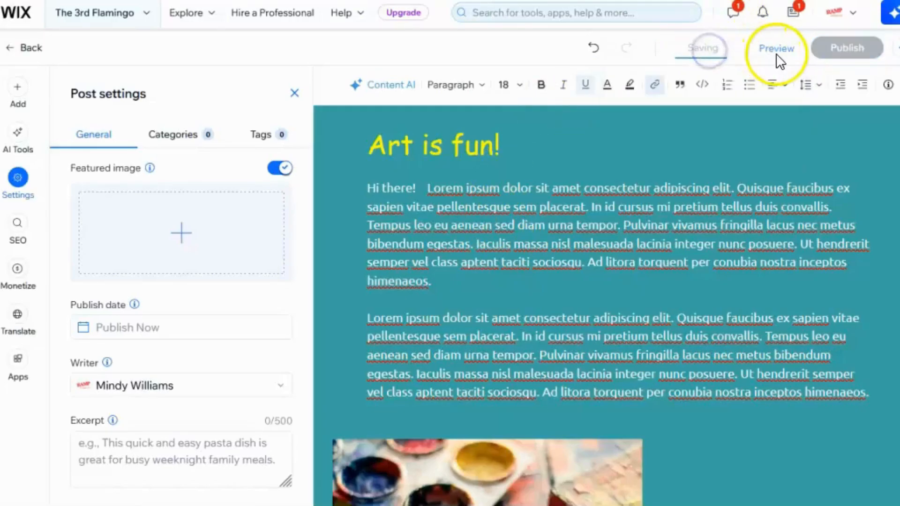
pyautogui.click(776, 53)
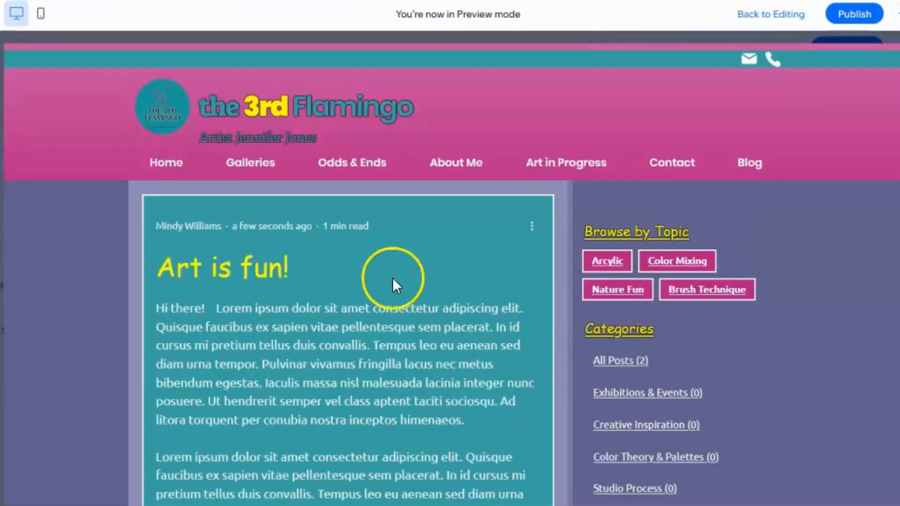
# Step: Examine the desktop preview of the post, including its title, text, image and the topic and category sidebar
pyautogui.scroll(-3, 464, 300)
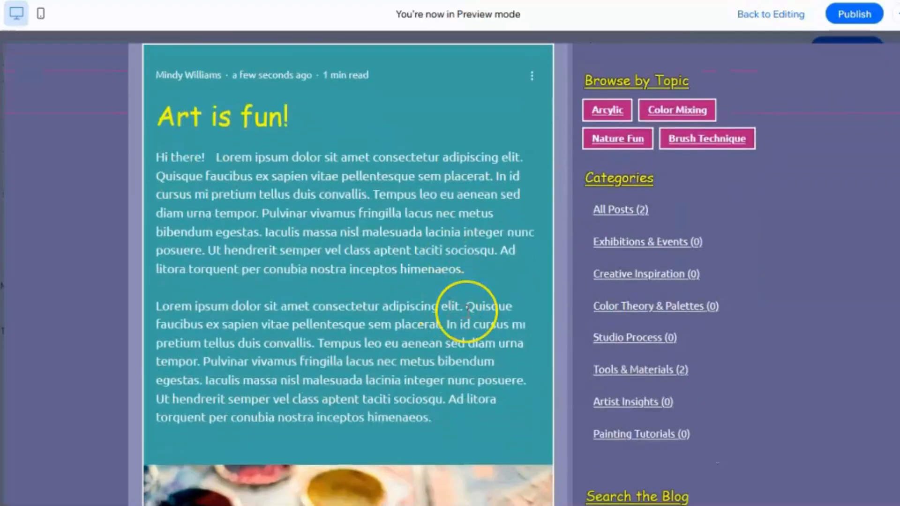
pyautogui.scroll(-2, 467, 309)
pyautogui.scroll(5, 468, 309)
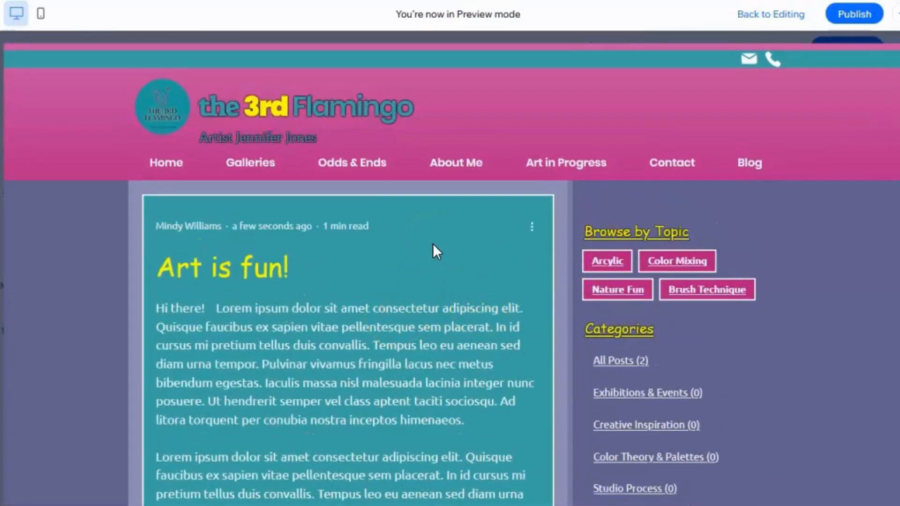
pyautogui.click(423, 286)
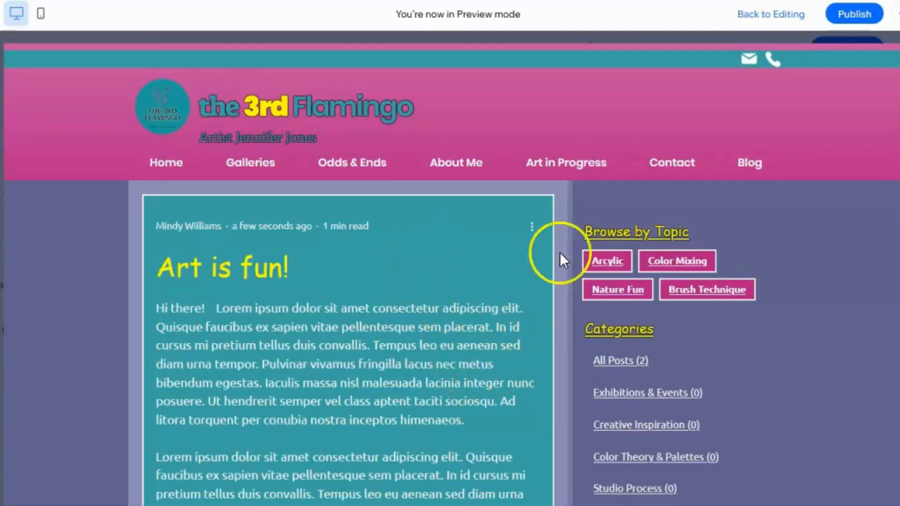
pyautogui.scroll(-2, 630, 246)
pyautogui.scroll(-1, 630, 247)
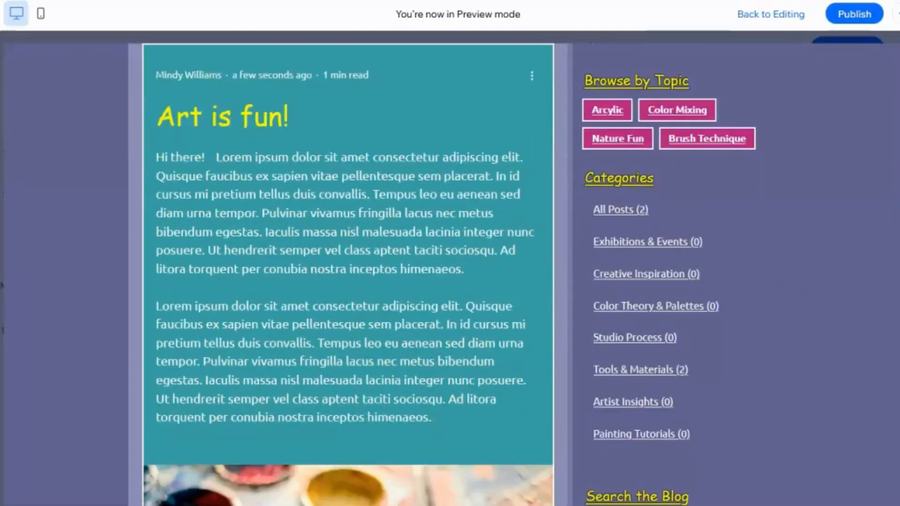